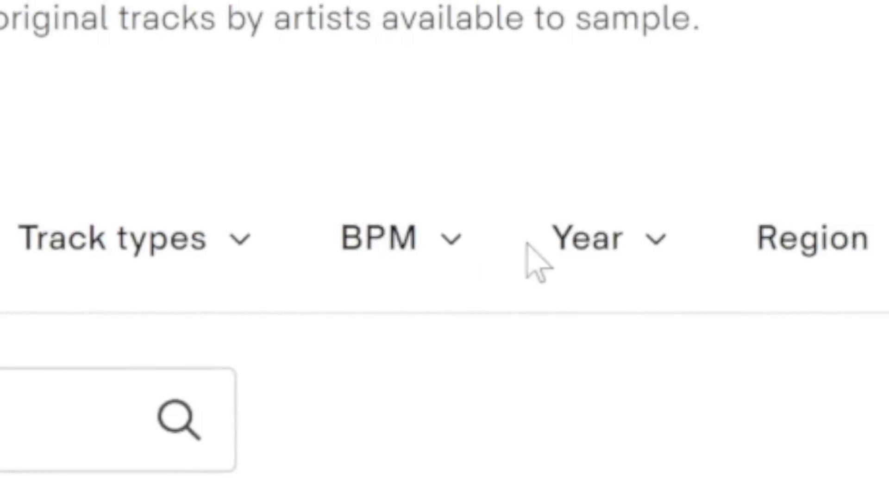
Step: Search the catalogue for Christmas tracks and preview the Concerto Grosso in F Minor further along its waveform
{"action": "left_click", "coordinate": [33, 417]}
{"action": "type", "text": "Chr"}
{"action": "type", "text": "is"}
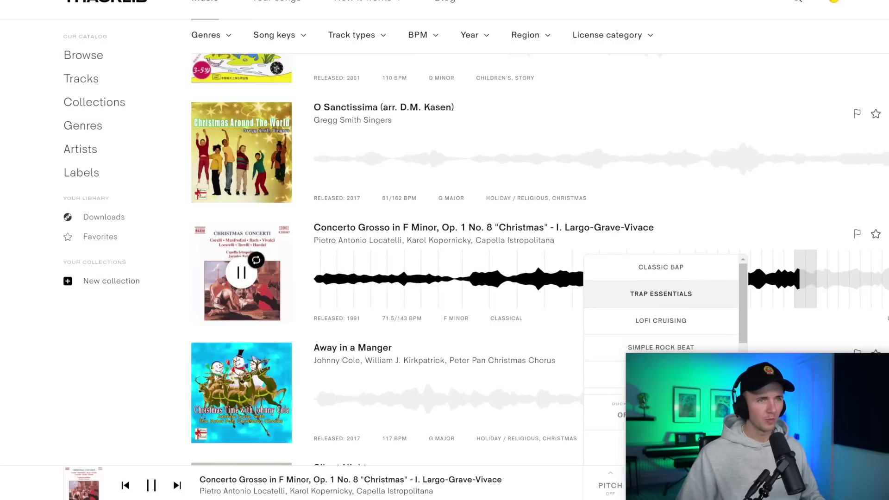
{"action": "left_click", "coordinate": [731, 276]}
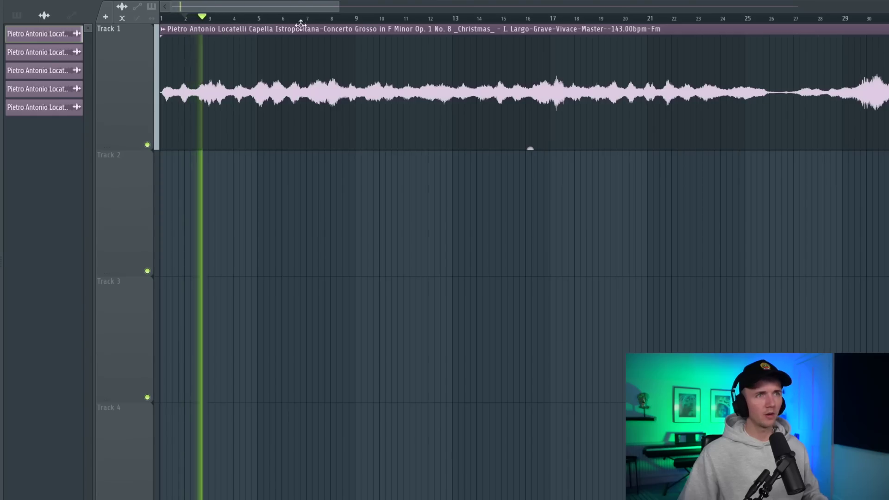
Step: Audition the Concerto Grosso audio clip in the playlist, playing it from around bar 48
{"action": "left_click_drag", "start_coordinate": [322, 28], "coordinate": [277, 28]}
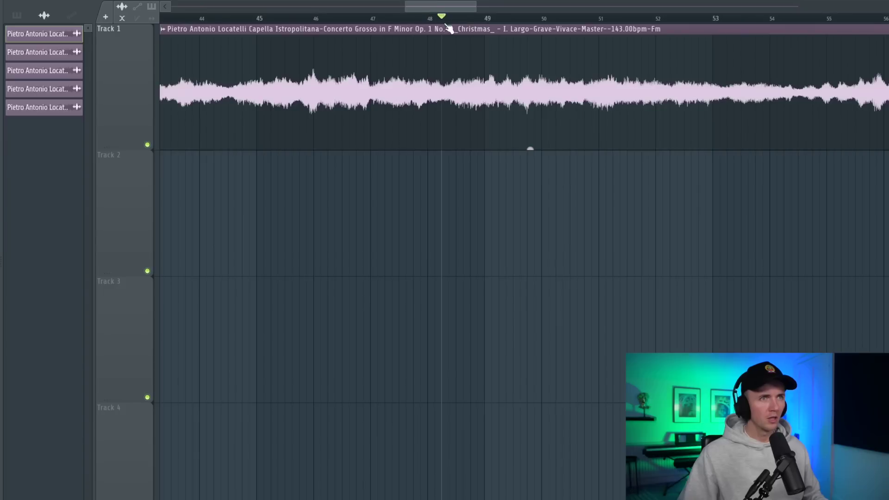
{"action": "key", "text": "space"}
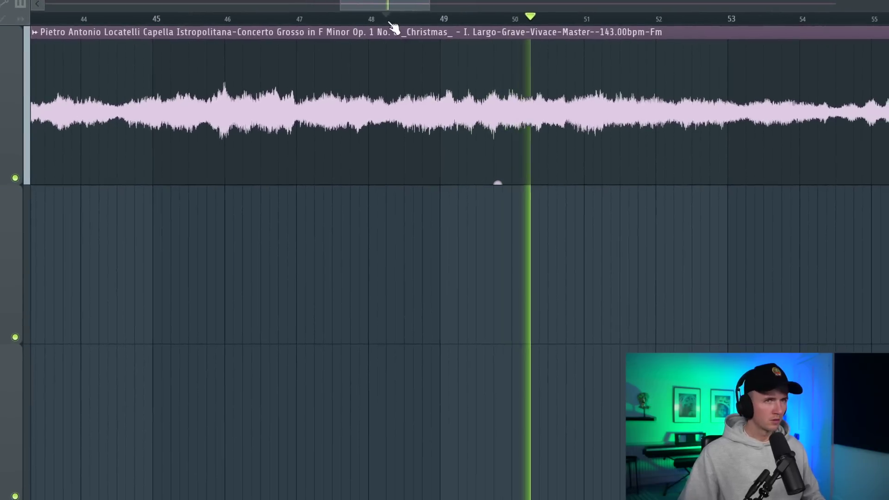
{"action": "left_click", "coordinate": [382, 21]}
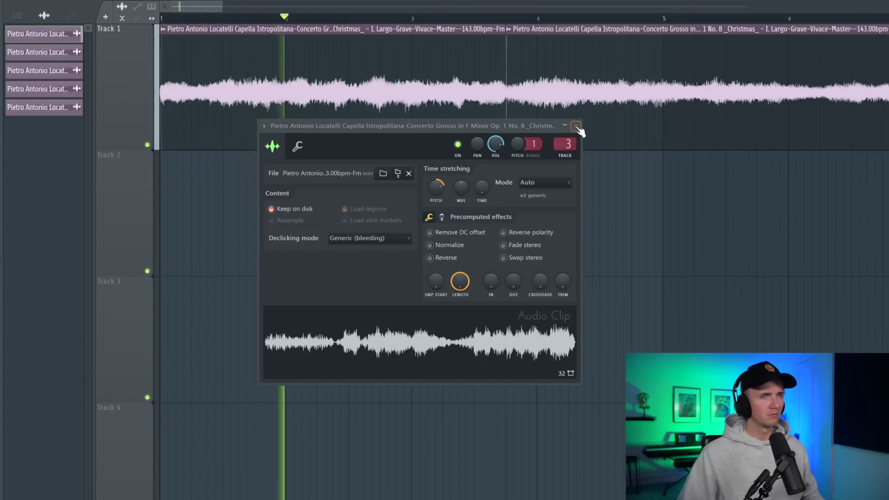
Step: Close the audio clip settings and pull down the middle band of Smooth Operator on the Concerto Grosso sample
{"action": "left_click", "coordinate": [575, 126]}
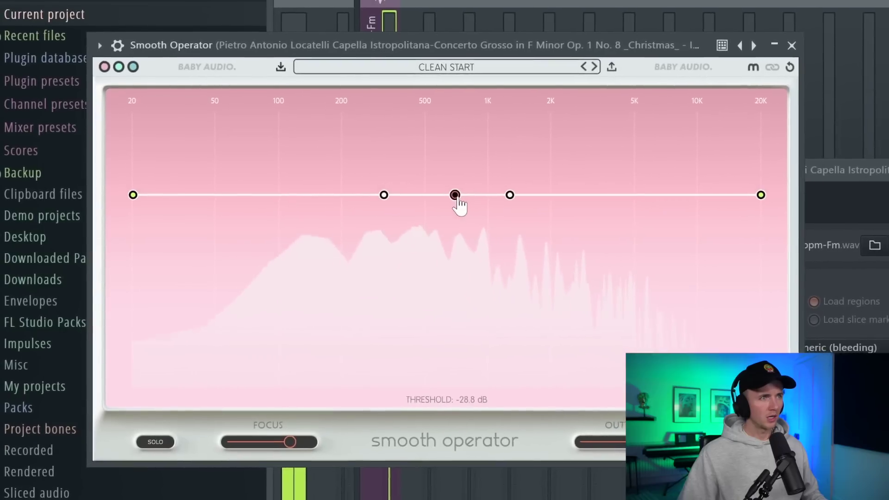
{"action": "left_click_drag", "start_coordinate": [442, 207], "coordinate": [336, 249]}
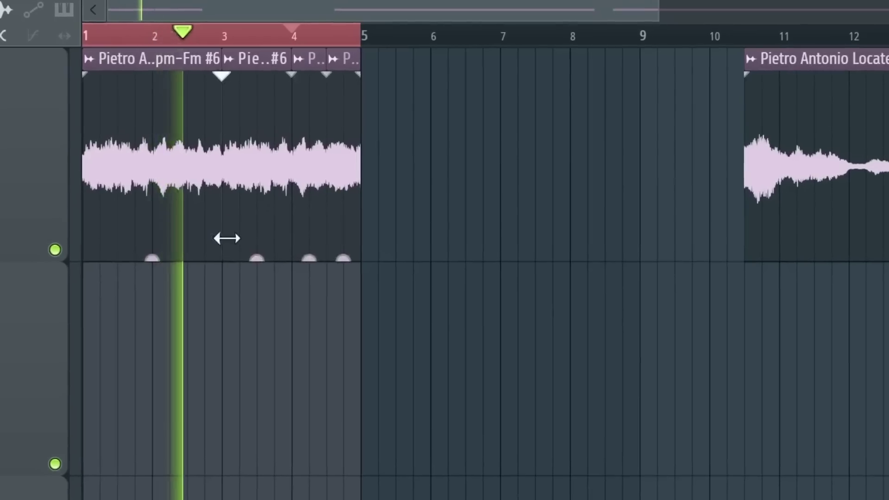
Step: Normalize the ESM_Christmas_Sleigh_Bell_Hanging_Jingle_Single_2 sample and preview the CS16 sample in the browser
{"action": "scroll", "coordinate": [196, 379], "scroll_direction": "up", "scroll_amount": 5}
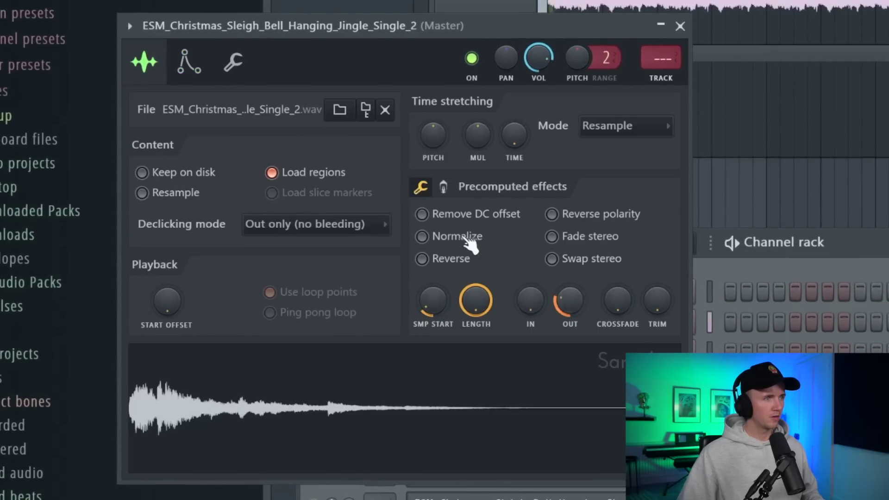
{"action": "left_click", "coordinate": [465, 241]}
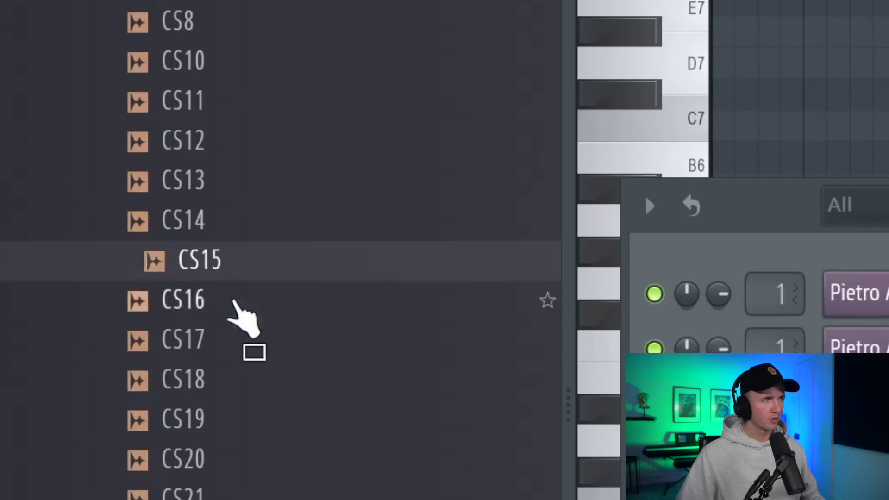
{"action": "left_click", "coordinate": [233, 301]}
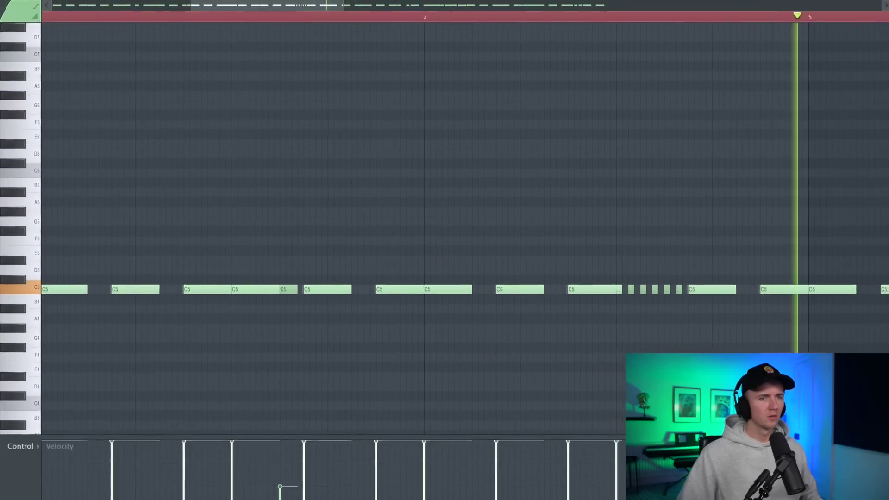
Step: Compare the C5 note patterns of the Sleigh CS and CS16 channels across the drum pattern
{"action": "scroll", "coordinate": [379, 271], "scroll_direction": "down", "scroll_amount": 5}
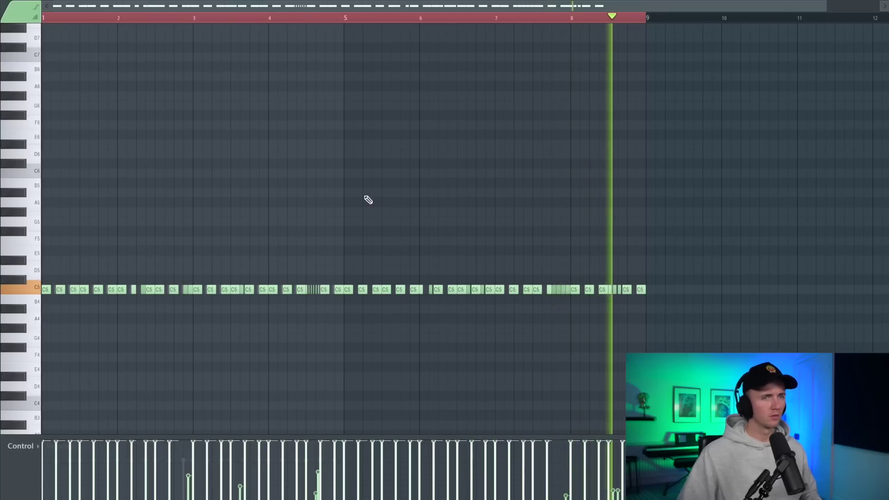
{"action": "key", "text": "F6"}
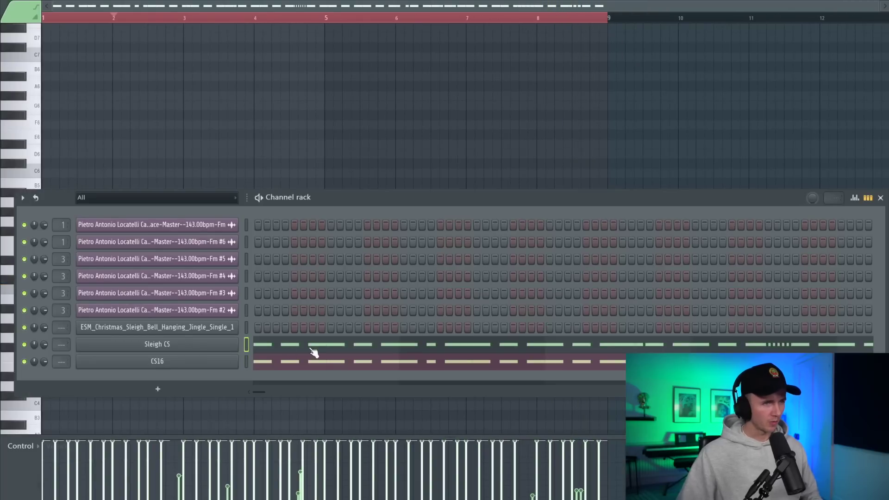
{"action": "key", "text": "F6"}
{"action": "left_click_drag", "start_coordinate": [231, 277], "coordinate": [481, 282]}
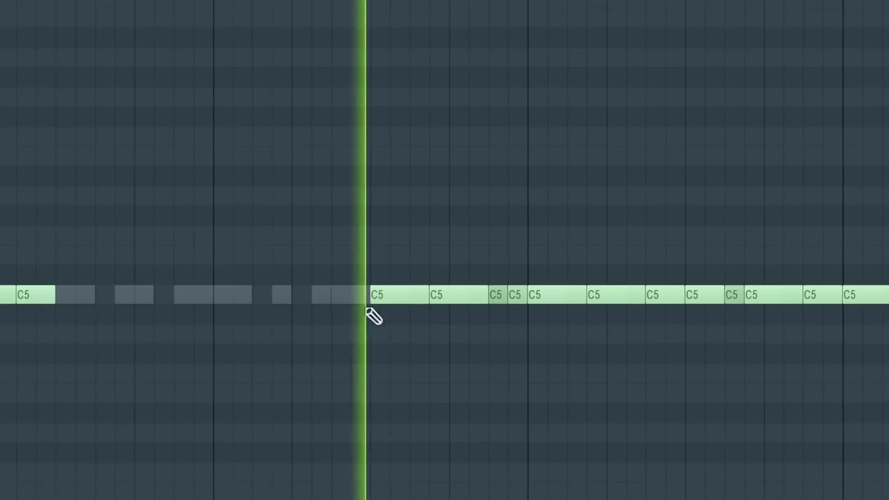
{"action": "mouse_move", "coordinate": [542, 295]}
{"action": "left_mouse_down"}
{"action": "mouse_move", "coordinate": [666, 316]}
{"action": "mouse_move", "coordinate": [842, 310]}
{"action": "left_mouse_up"}
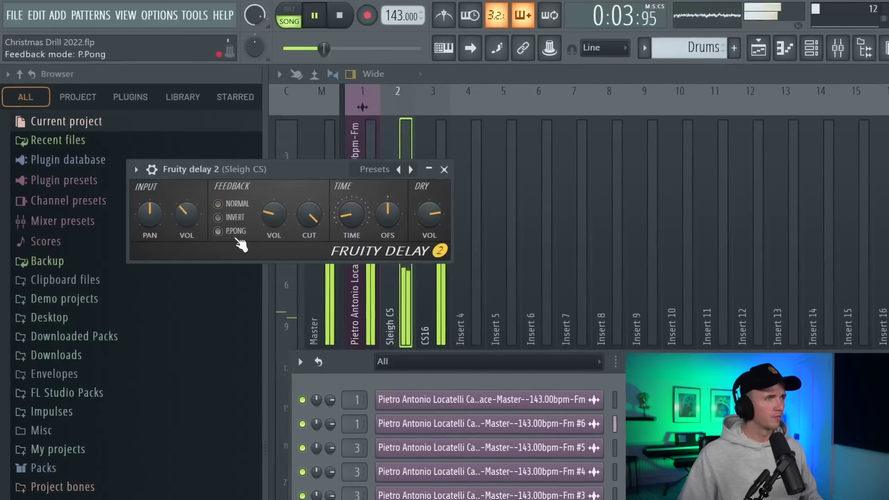
Step: Switch the Sleigh CS delay's feedback mode to P.Pong and pan its input towards the right channel
{"action": "left_click", "coordinate": [236, 237]}
{"action": "left_click_drag", "start_coordinate": [149, 214], "coordinate": [150, 196]}
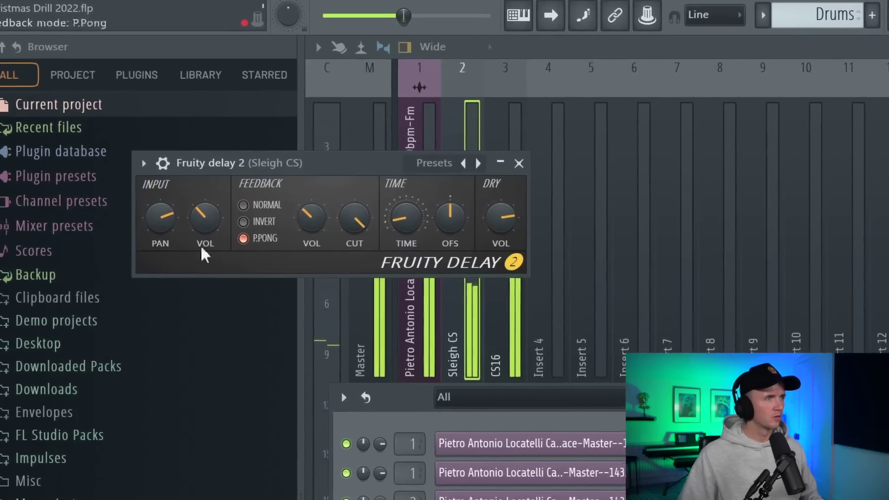
{"action": "left_click_drag", "start_coordinate": [199, 251], "coordinate": [191, 236]}
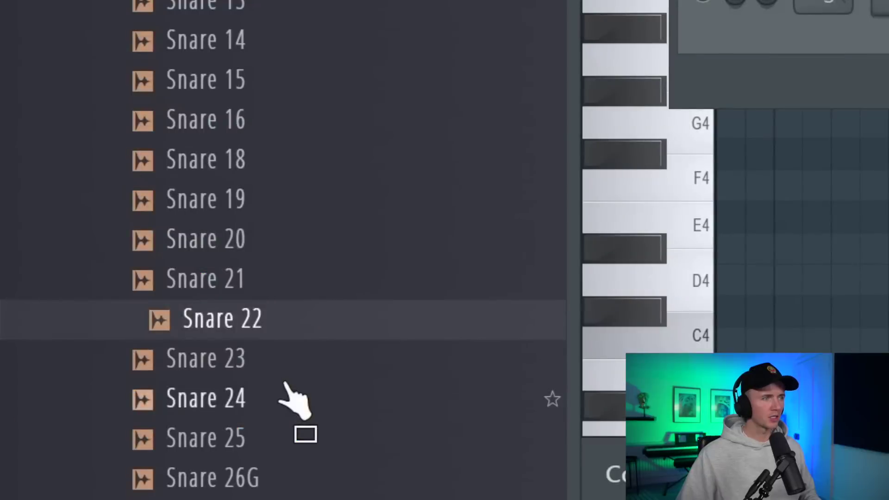
Step: Add Snare 19 as a new channel and place its hits across the drum pattern's steps
{"action": "scroll", "coordinate": [222, 186], "scroll_direction": "up", "scroll_amount": 5}
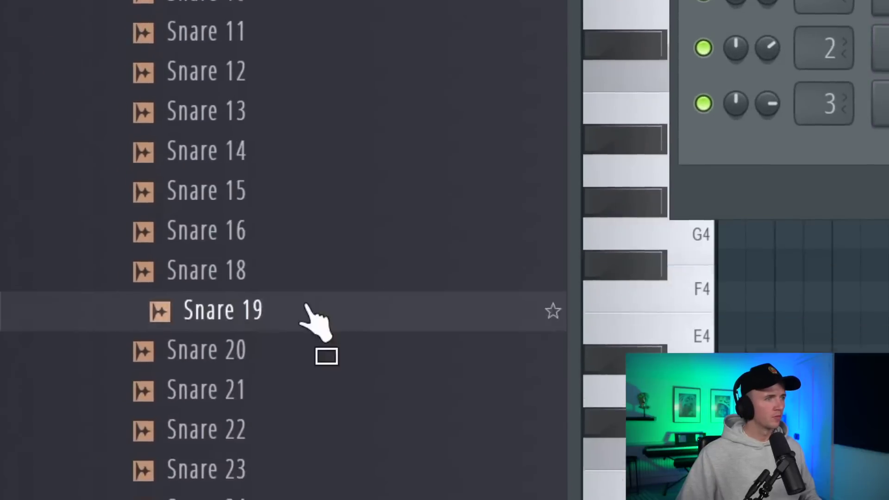
{"action": "left_click_drag", "start_coordinate": [305, 307], "coordinate": [418, 324]}
{"action": "left_click", "coordinate": [512, 370]}
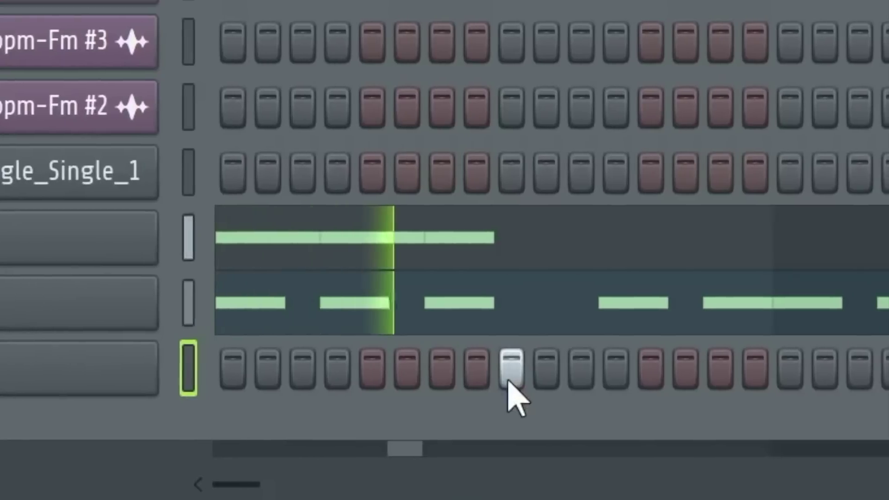
{"action": "left_click", "coordinate": [865, 379]}
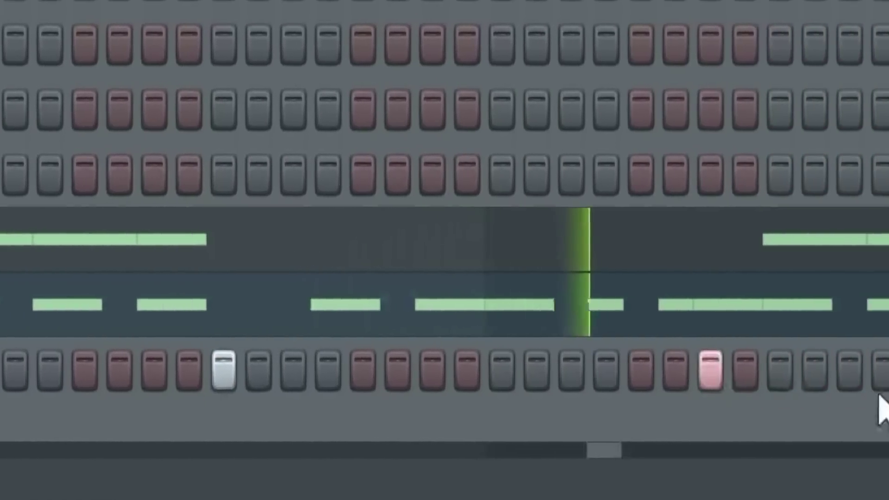
{"action": "left_click", "coordinate": [608, 370]}
{"action": "left_click", "coordinate": [722, 375]}
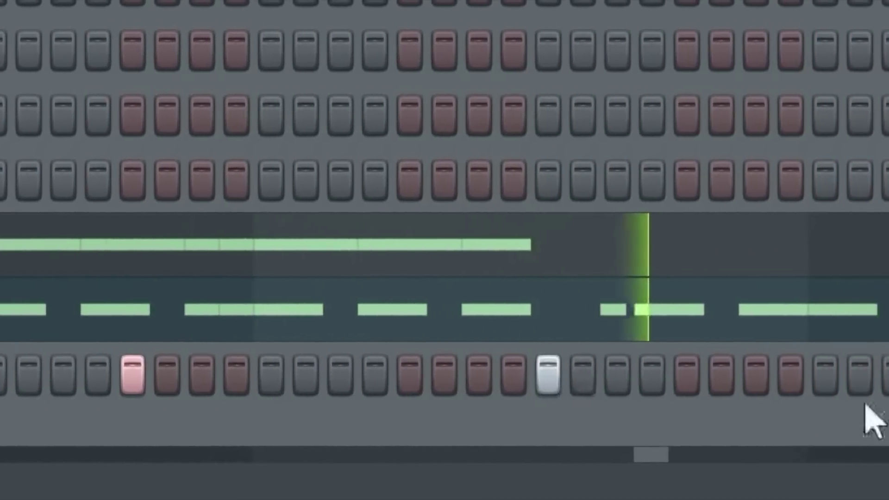
{"action": "left_click", "coordinate": [754, 376]}
{"action": "left_click", "coordinate": [865, 378]}
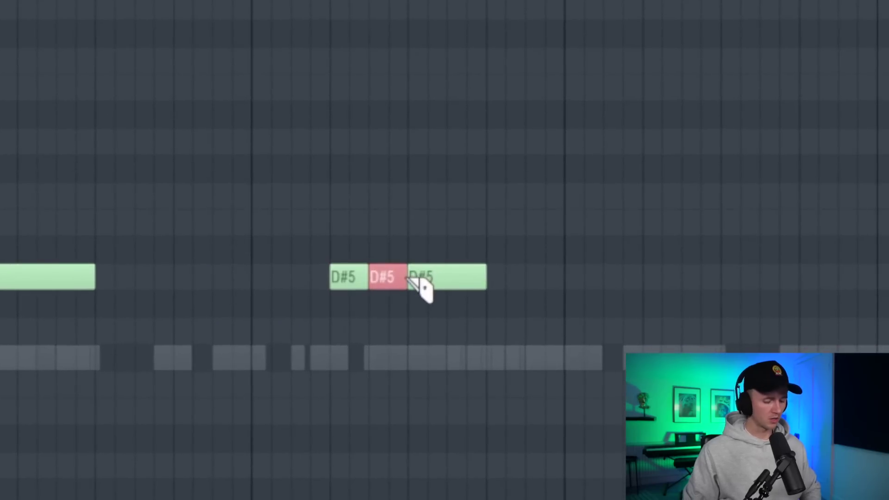
Step: Add more repeated D#5 notes to the bass pattern and raise the short slide note in bar 10 to F6
{"action": "left_click_drag", "start_coordinate": [459, 289], "coordinate": [551, 280]}
{"action": "left_click_drag", "start_coordinate": [330, 499], "coordinate": [571, 499]}
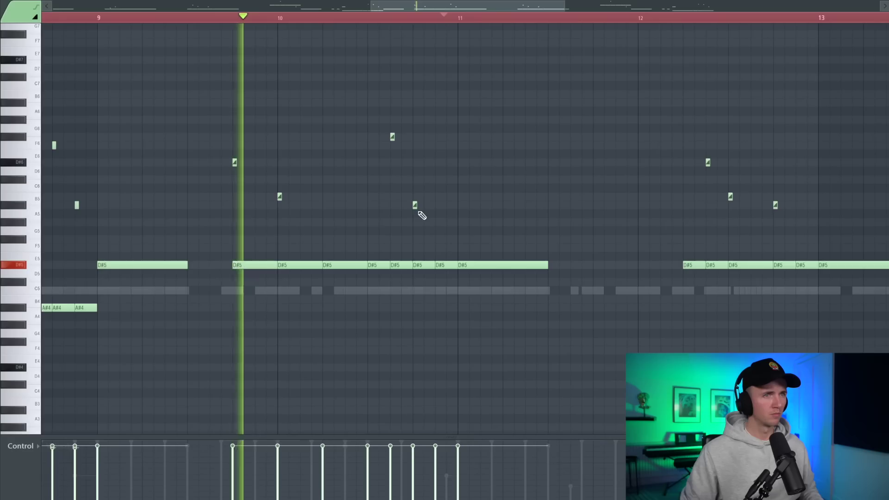
{"action": "left_click_drag", "start_coordinate": [414, 206], "coordinate": [414, 144]}
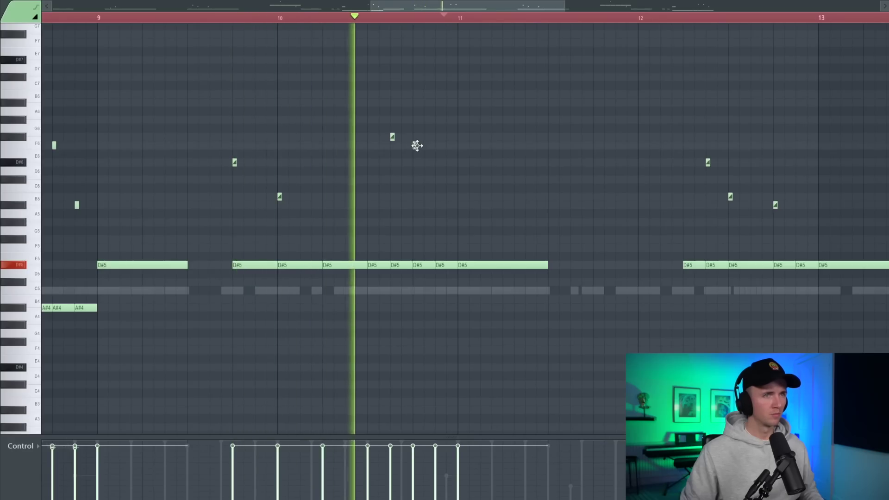
{"action": "scroll", "coordinate": [441, 204], "scroll_direction": "down", "scroll_amount": 4}
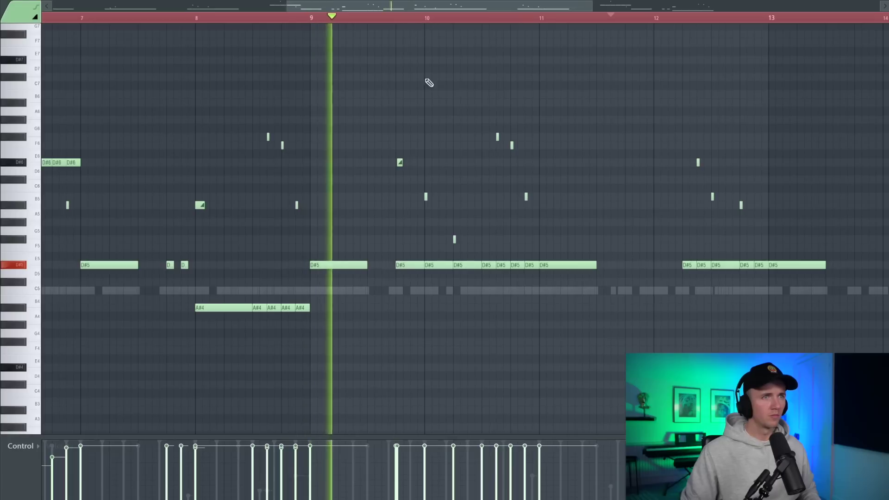
{"action": "scroll", "coordinate": [601, 334], "scroll_direction": "up", "scroll_amount": 4}
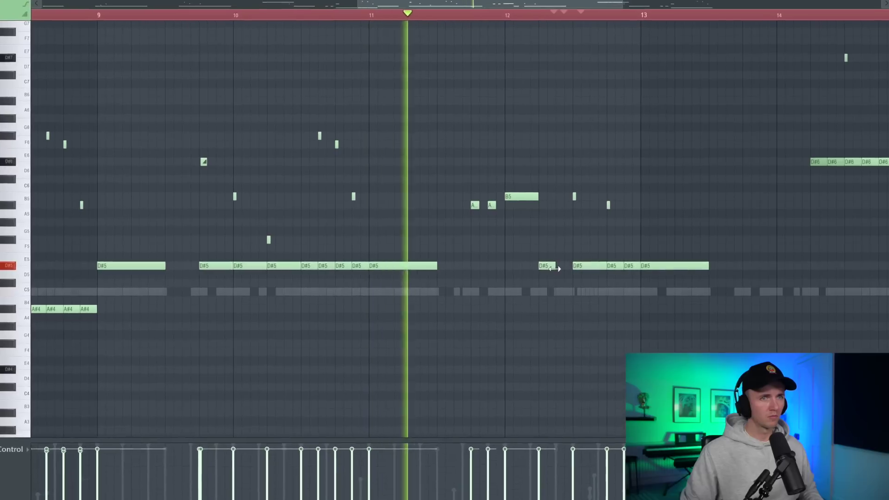
{"action": "scroll", "coordinate": [541, 256], "scroll_direction": "down", "scroll_amount": 5}
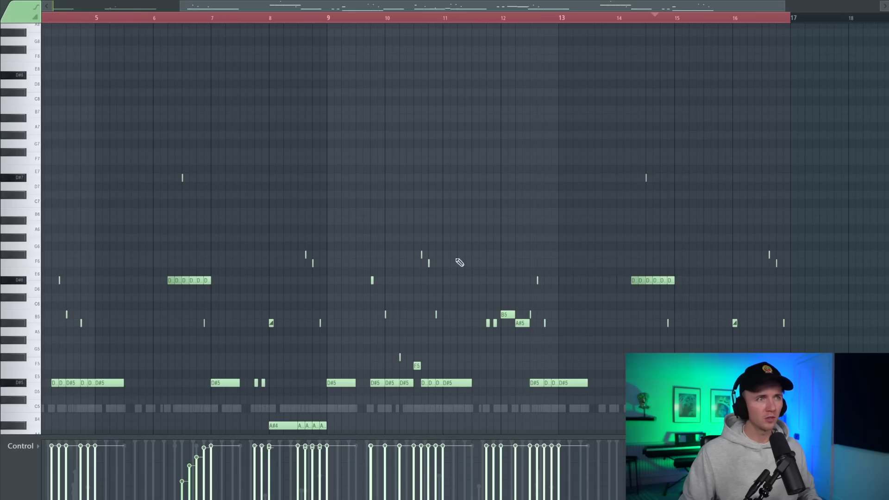
{"action": "left_click_drag", "start_coordinate": [214, 156], "coordinate": [149, 292]}
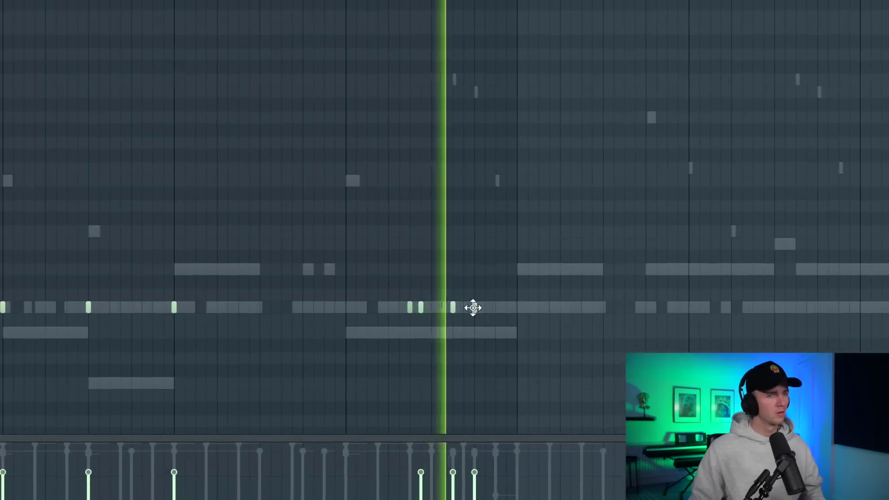
Step: Select all the C5 notes and open the choice of note property for the control lane
{"action": "key", "text": "ctrl+a"}
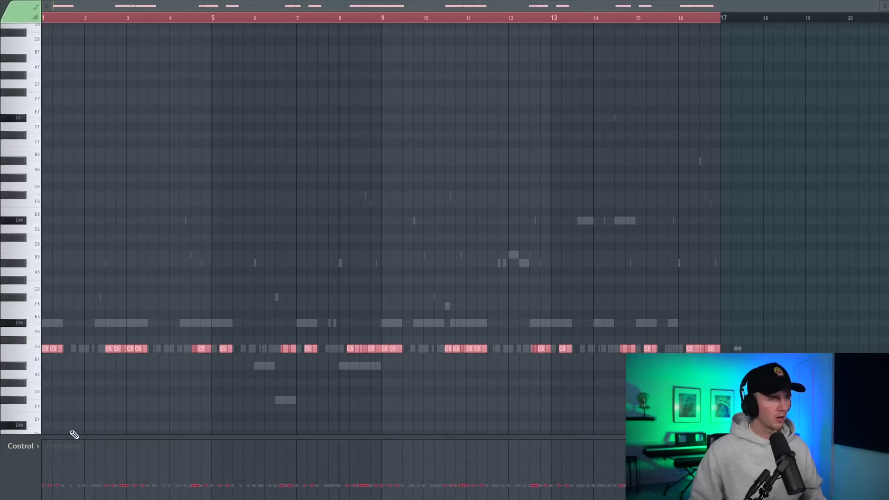
{"action": "left_click", "coordinate": [35, 447]}
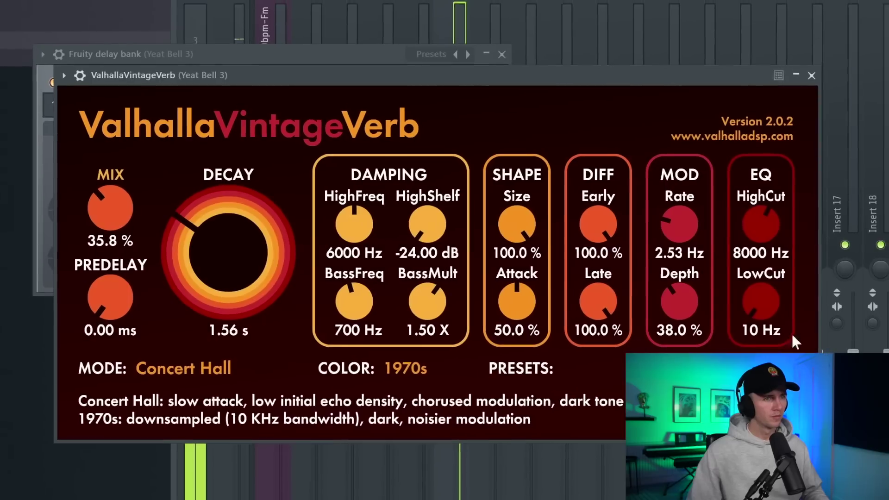
{"action": "left_click_drag", "start_coordinate": [793, 338], "coordinate": [542, 277]}
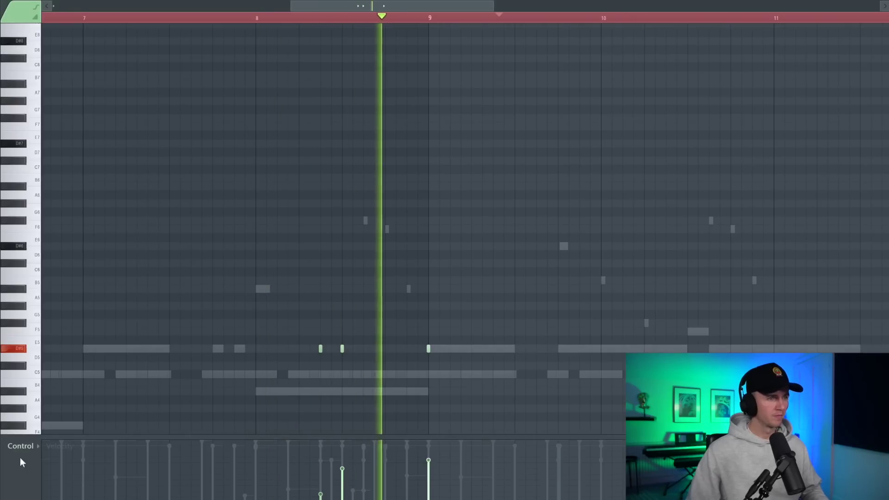
{"action": "left_click", "coordinate": [20, 457]}
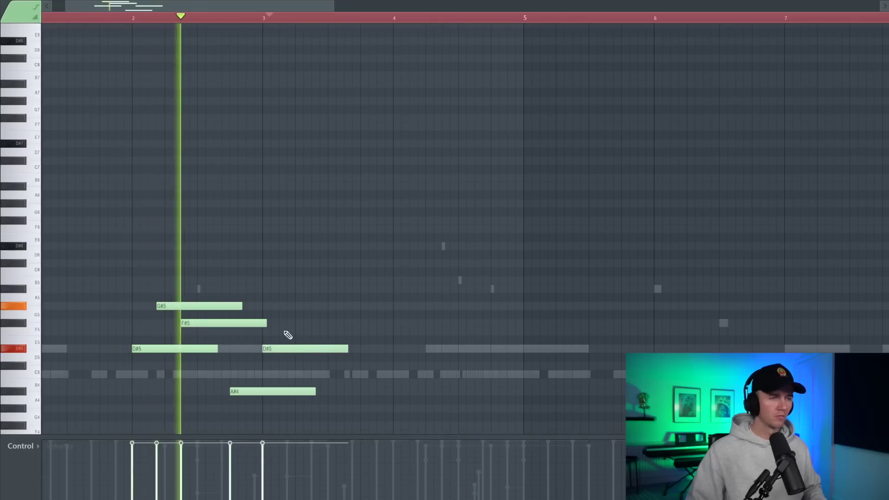
Step: Add a second melody phrase beginning with a D#5 note at bar 4
{"action": "scroll", "coordinate": [288, 332], "scroll_direction": "down", "scroll_amount": 2}
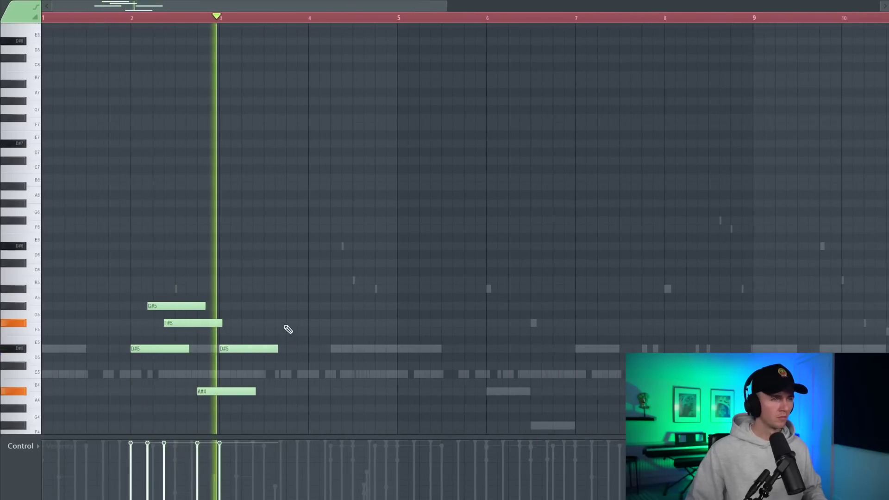
{"action": "left_click", "coordinate": [319, 348]}
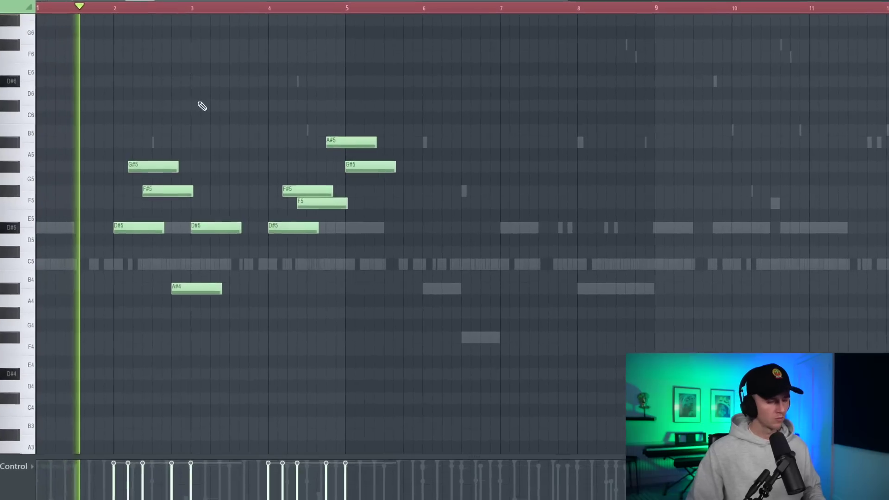
{"action": "scroll", "coordinate": [201, 103], "scroll_direction": "down", "scroll_amount": 3}
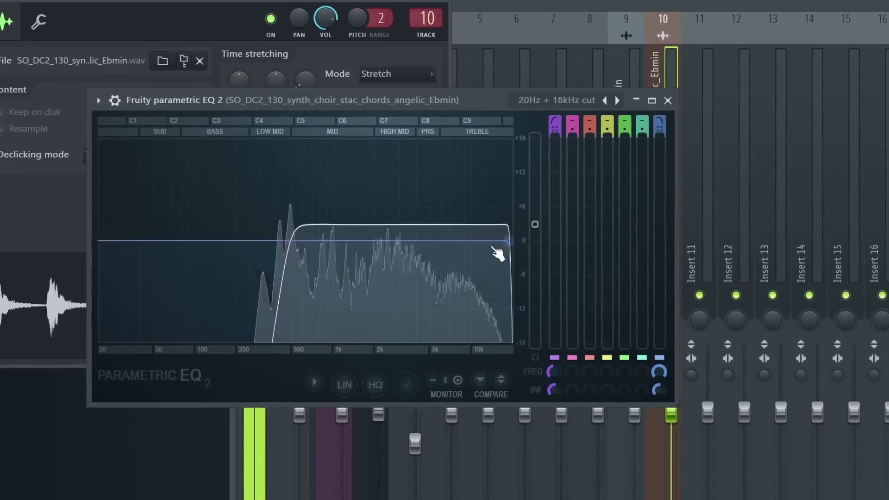
Step: Adjust the high-frequency cut on the angelic synth choir sample in Fruity Parametric EQ 2
{"action": "left_click_drag", "start_coordinate": [531, 240], "coordinate": [519, 240]}
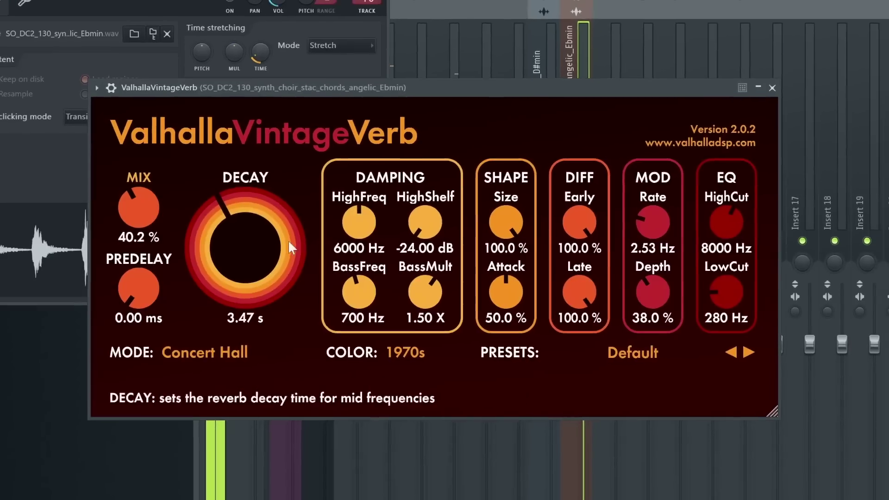
Step: Adjust the decay and mix of the ValhallaVintageVerb reverb on the angelic synth choir
{"action": "left_click_drag", "start_coordinate": [288, 240], "coordinate": [237, 251]}
{"action": "left_click_drag", "start_coordinate": [140, 222], "coordinate": [143, 230]}
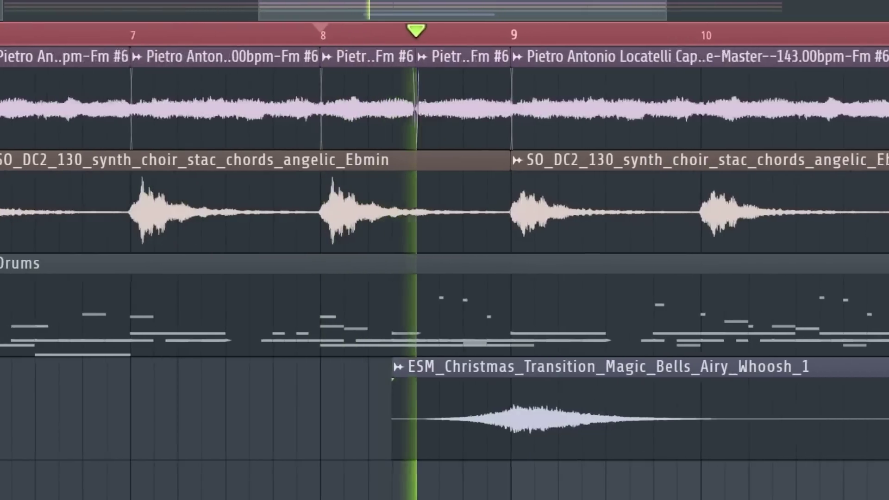
Step: Move the HalfTime mix level automation up to Track 2 and the Drums - CS16 clip at bar 5 up to Track 5
{"action": "scroll", "coordinate": [526, 423], "scroll_direction": "down", "scroll_amount": 6}
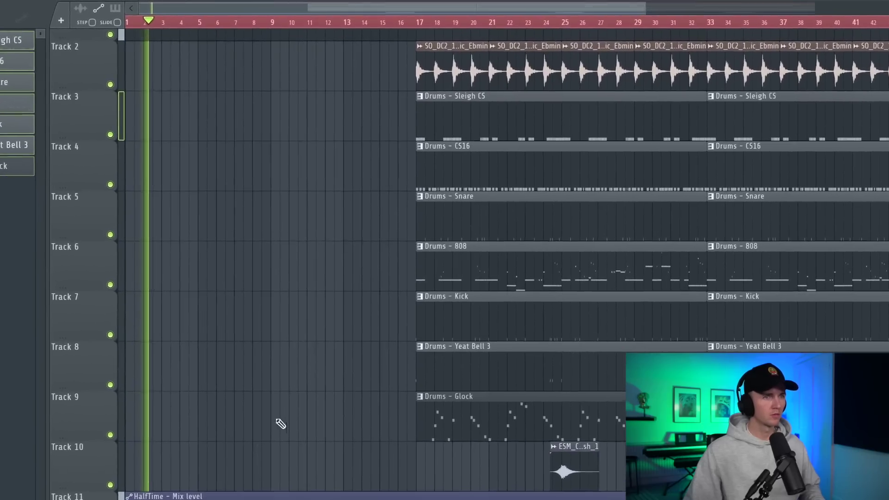
{"action": "left_click_drag", "start_coordinate": [106, 474], "coordinate": [117, 70]}
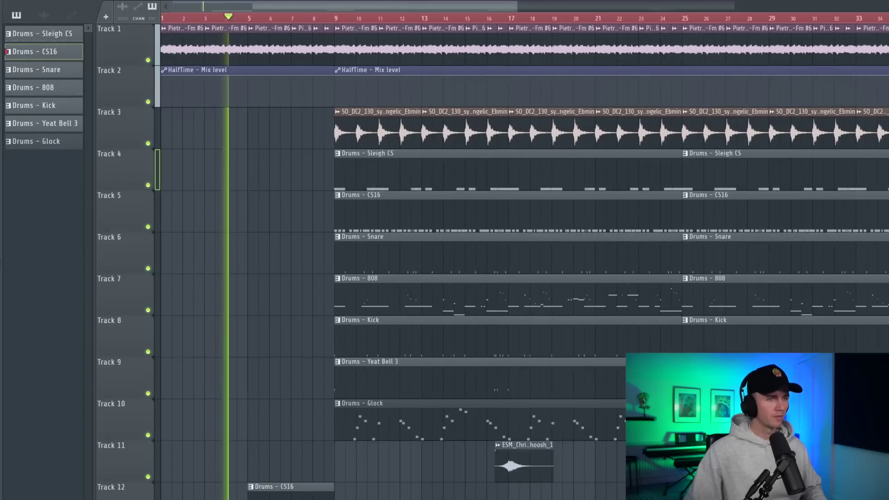
{"action": "left_click_drag", "start_coordinate": [299, 492], "coordinate": [274, 208]}
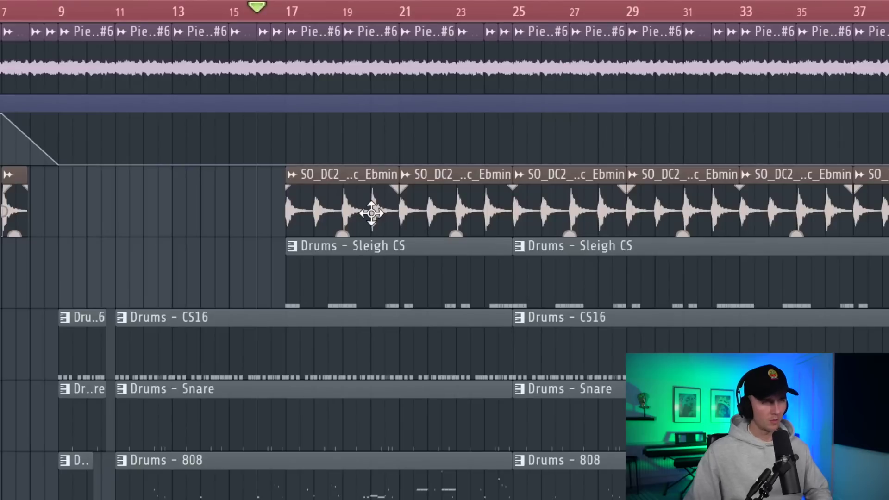
Step: Thin out the arrangement by deleting the choir clips after bar 17 and around bar 31, and the snare section before bar 32
{"action": "right_click", "coordinate": [373, 213]}
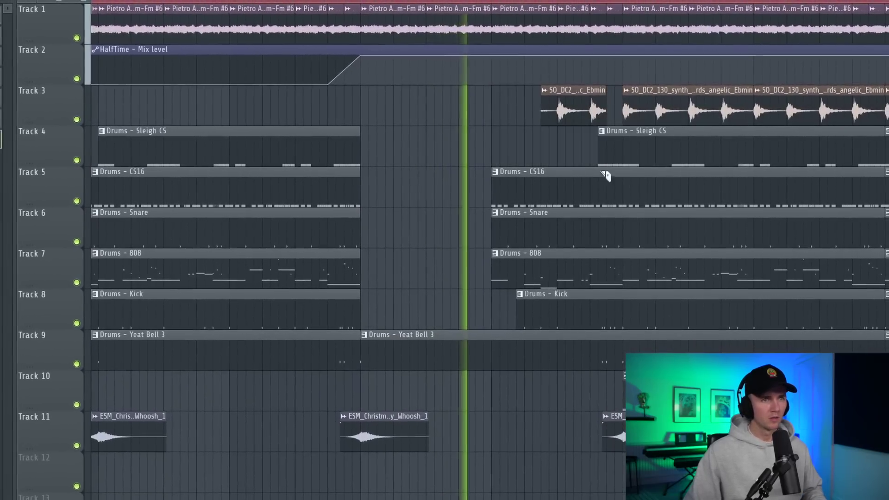
{"action": "right_click", "coordinate": [604, 217]}
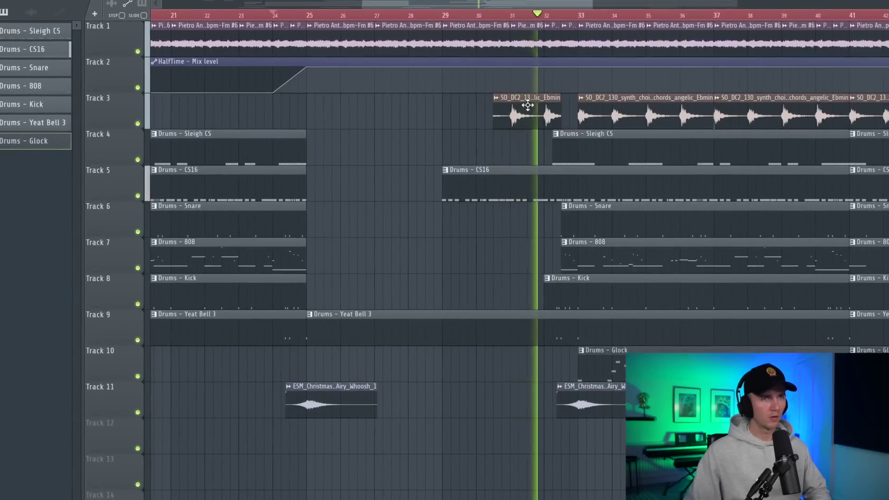
{"action": "right_click", "coordinate": [533, 110]}
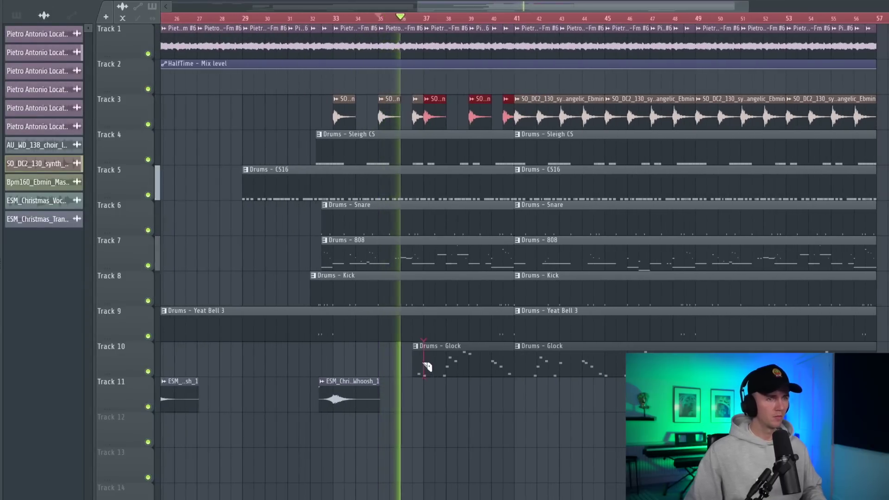
Step: Select the Drums - Glock clip that starts at bar 41
{"action": "scroll", "coordinate": [509, 416], "scroll_direction": "up", "scroll_amount": 3}
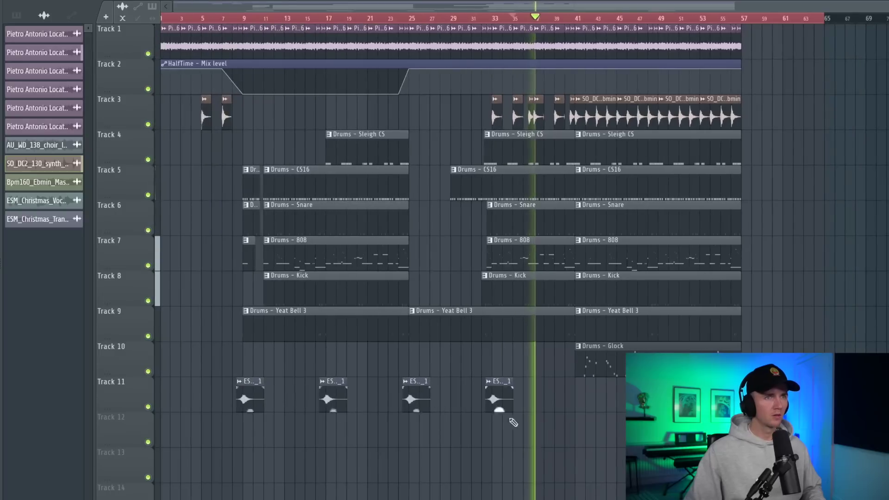
{"action": "left_click", "coordinate": [606, 352]}
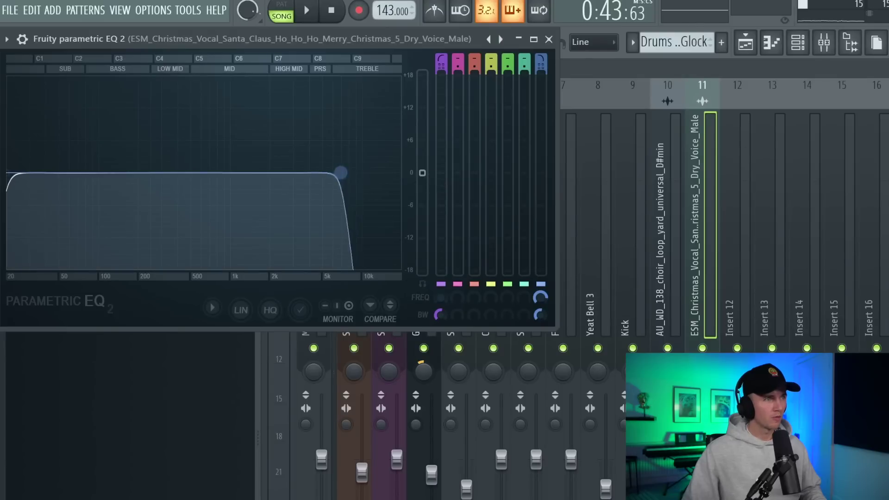
Step: Cut the low frequencies of the Santa Claus vocal in Fruity Parametric EQ 2 and lower its ValhallaVintageVerb predelay, checking by playback
{"action": "left_click_drag", "start_coordinate": [8, 174], "coordinate": [177, 172]}
{"action": "key", "text": "space"}
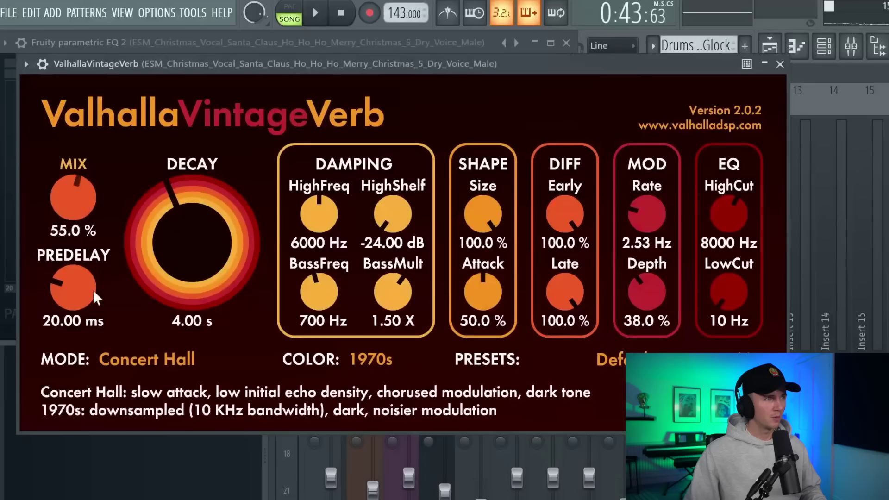
{"action": "left_click_drag", "start_coordinate": [93, 290], "coordinate": [104, 329]}
{"action": "key", "text": "space"}
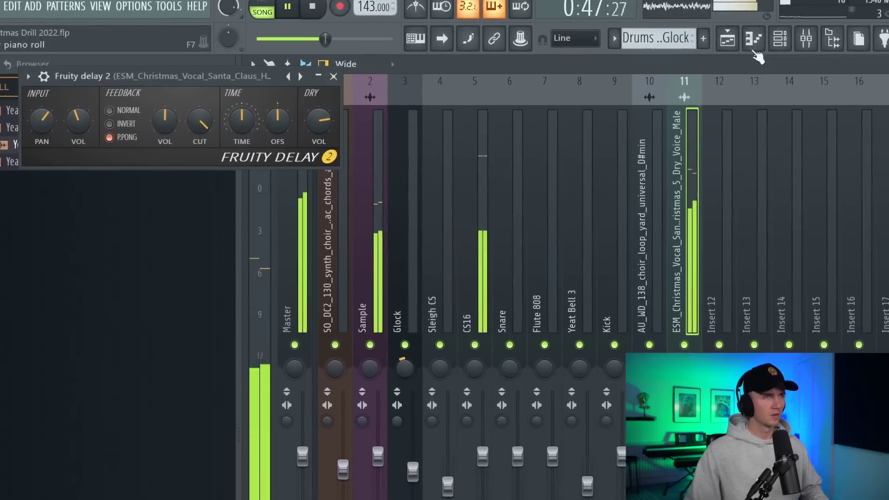
Step: Cut short gaps out of the Drums - CS16 clip just before bars 51 and 53 in the playlist's outro
{"action": "left_click", "coordinate": [728, 38]}
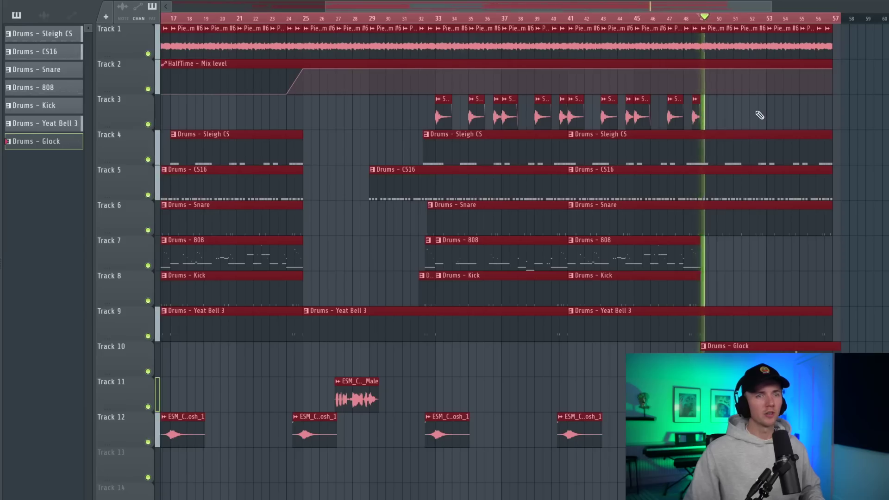
{"action": "scroll", "coordinate": [759, 114], "scroll_direction": "down", "scroll_amount": 3}
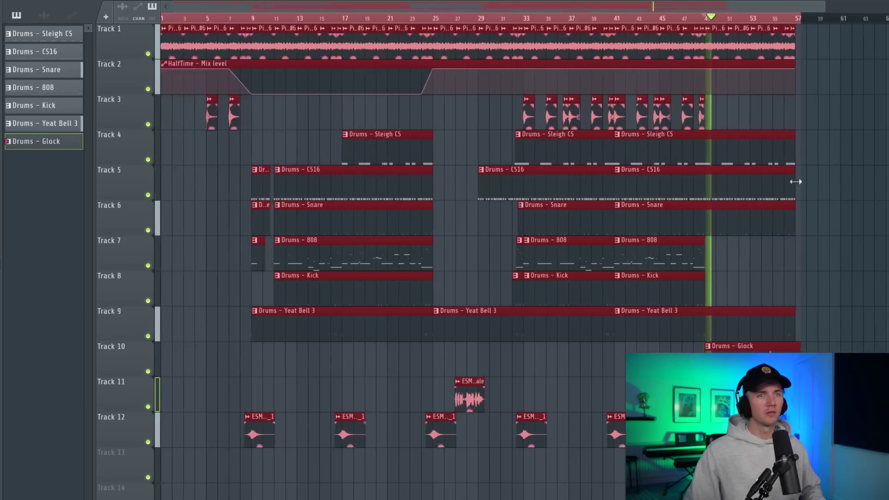
{"action": "scroll", "coordinate": [795, 181], "scroll_direction": "up", "scroll_amount": 4}
{"action": "key", "text": "space"}
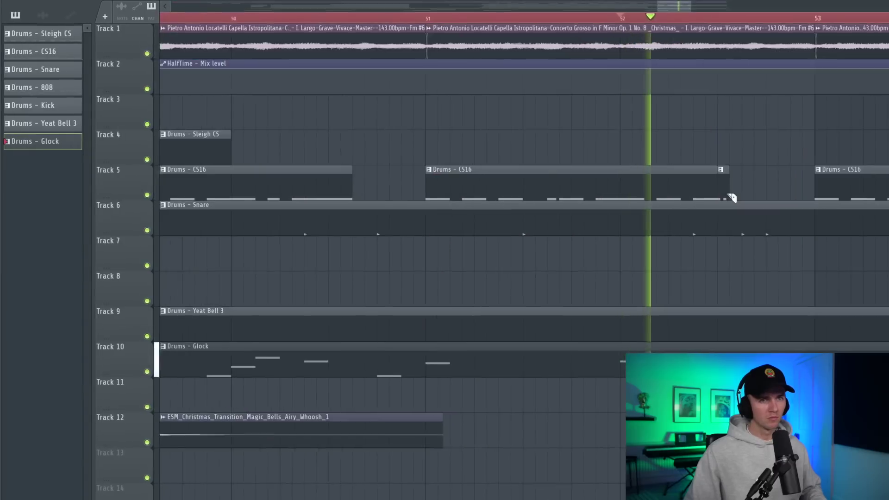
{"action": "scroll", "coordinate": [726, 198], "scroll_direction": "down", "scroll_amount": 2}
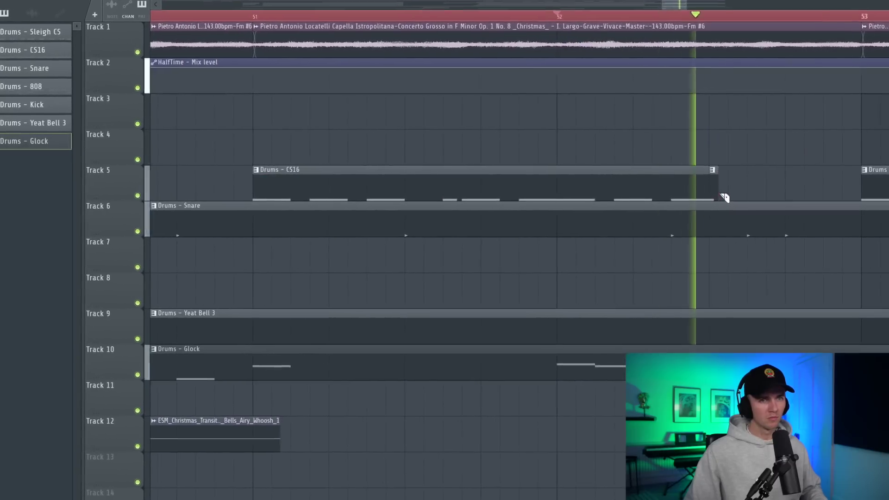
{"action": "scroll", "coordinate": [602, 287], "scroll_direction": "down", "scroll_amount": 2}
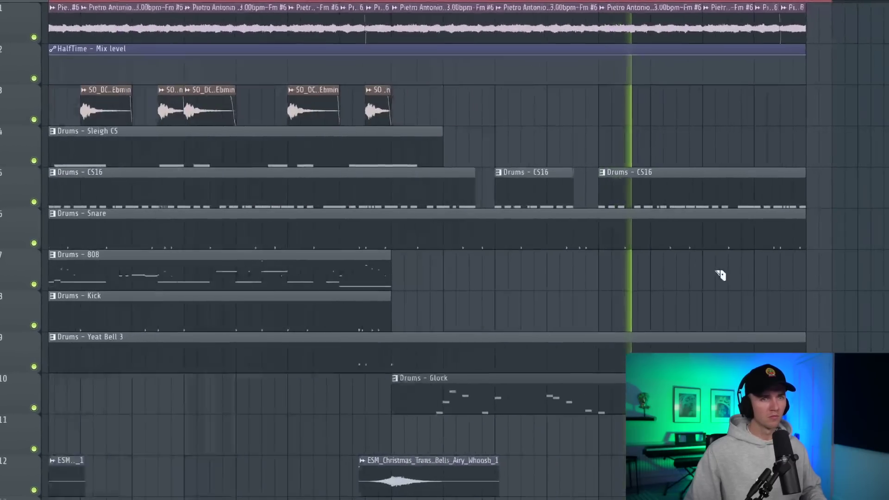
{"action": "scroll", "coordinate": [703, 277], "scroll_direction": "up", "scroll_amount": 4}
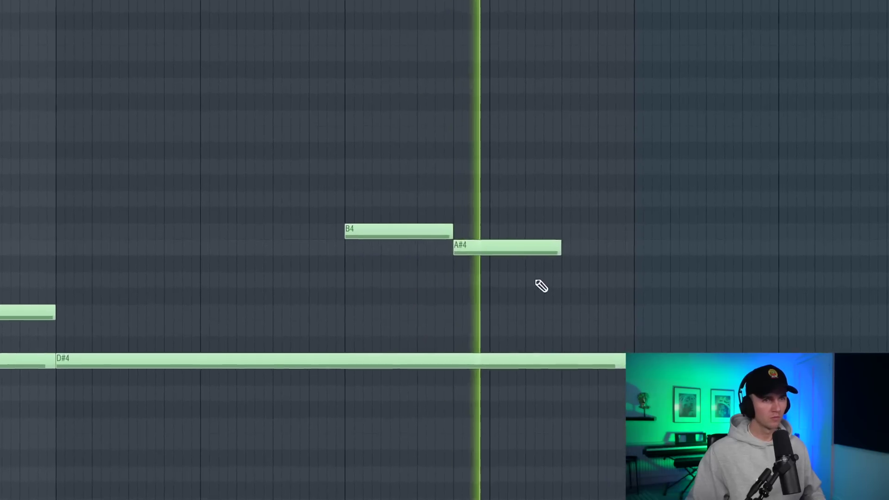
Step: Shorten the A#4 note near the end of the Sub Bass pattern and add a lower note after it
{"action": "left_click", "coordinate": [532, 264]}
{"action": "mouse_move", "coordinate": [575, 236]}
{"action": "left_mouse_down"}
{"action": "mouse_move", "coordinate": [530, 236]}
{"action": "mouse_move", "coordinate": [521, 227]}
{"action": "left_mouse_up"}
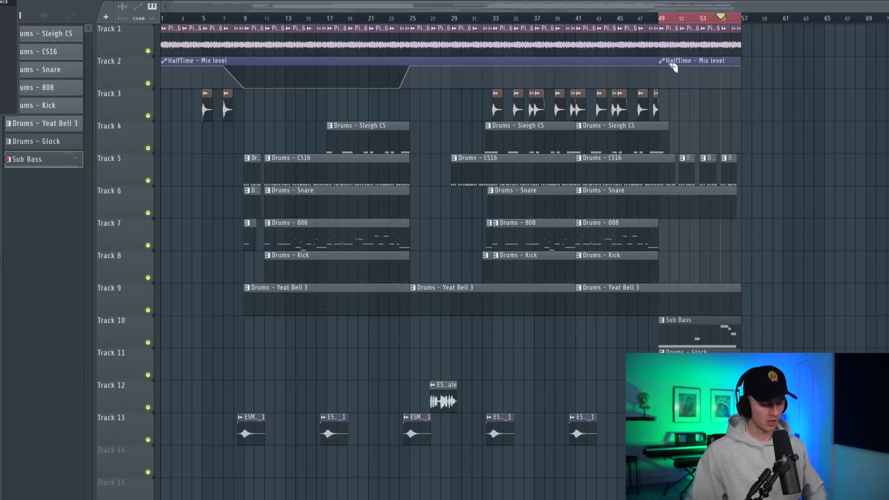
Step: Replace the HalfTime automation from bar 49 to bar 57 with a copy of its opening section, split off at bar 9
{"action": "right_click", "coordinate": [673, 67]}
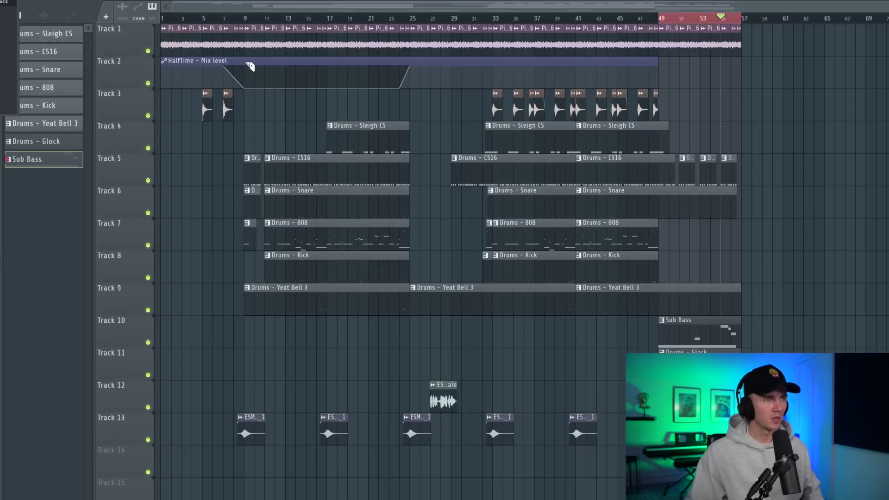
{"action": "left_click", "coordinate": [679, 62]}
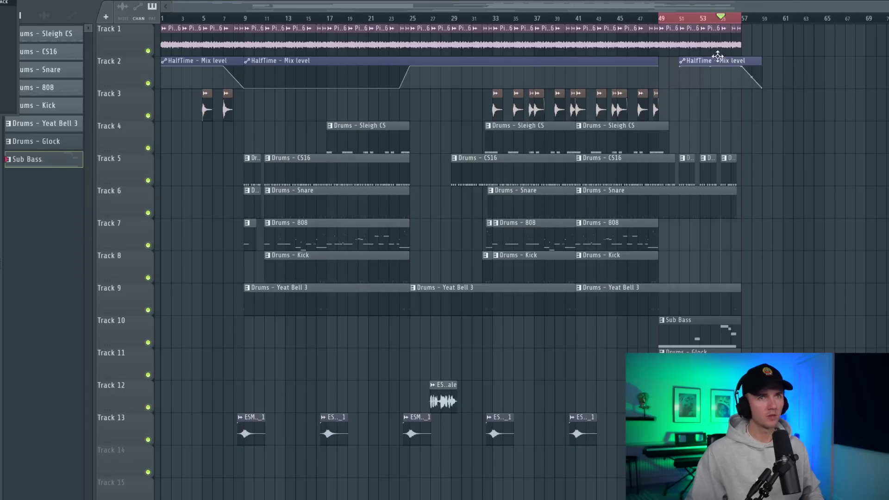
{"action": "scroll", "coordinate": [783, 238], "scroll_direction": "up", "scroll_amount": 3}
{"action": "scroll", "coordinate": [742, 251], "scroll_direction": "up", "scroll_amount": 4}
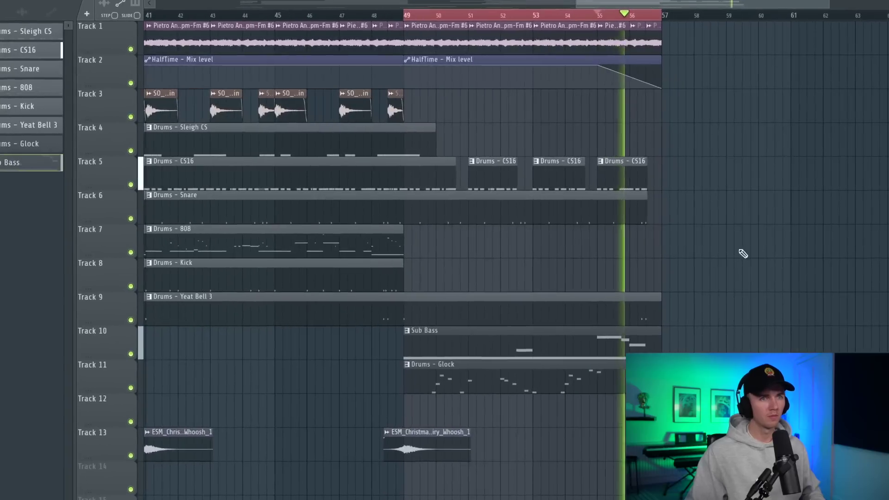